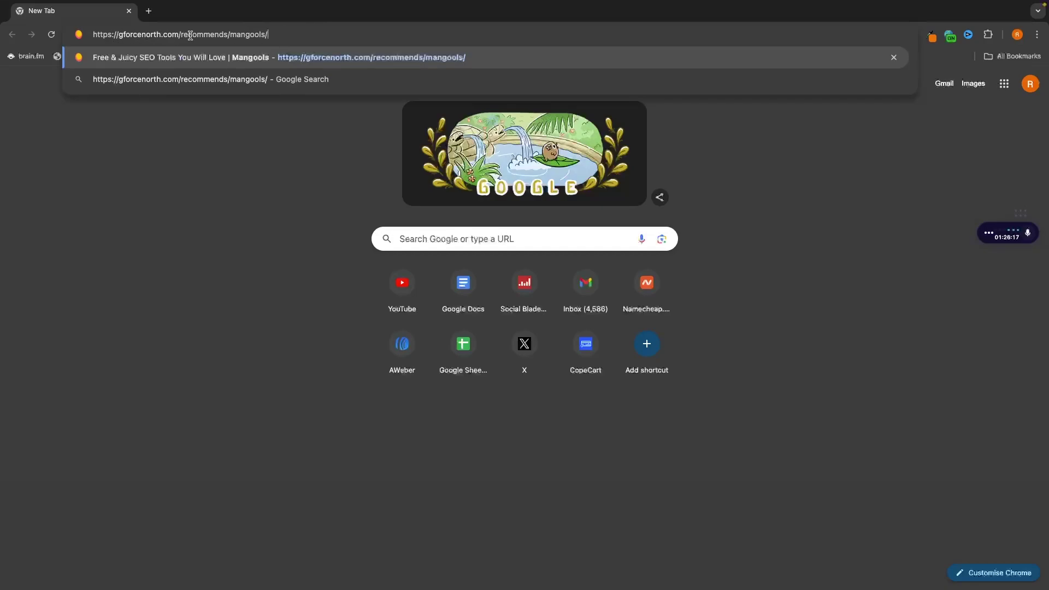
- Open the Mangools referral link and go to the Plans & Pricing page
click(275, 48)
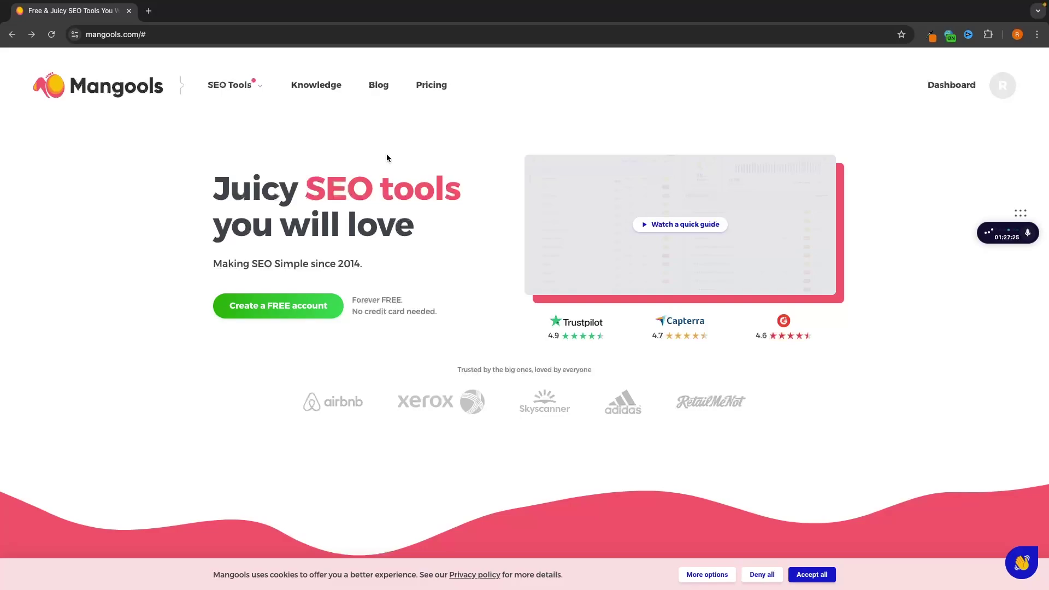
click(431, 85)
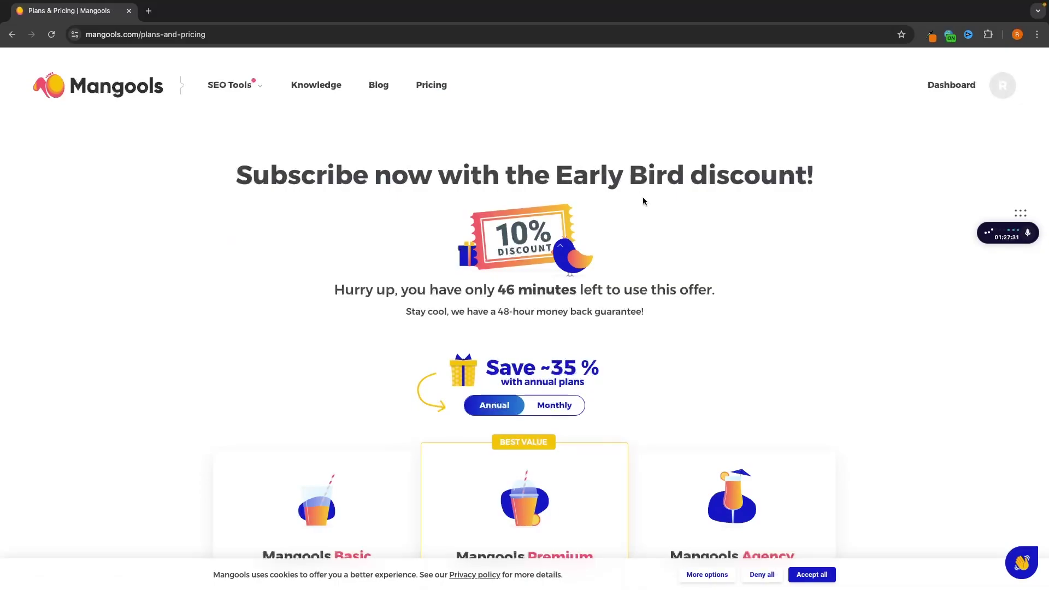
- Compare the Basic, Premium and Agency prices under monthly and annual billing, ending on annual
scroll(786, 205, down, 5)
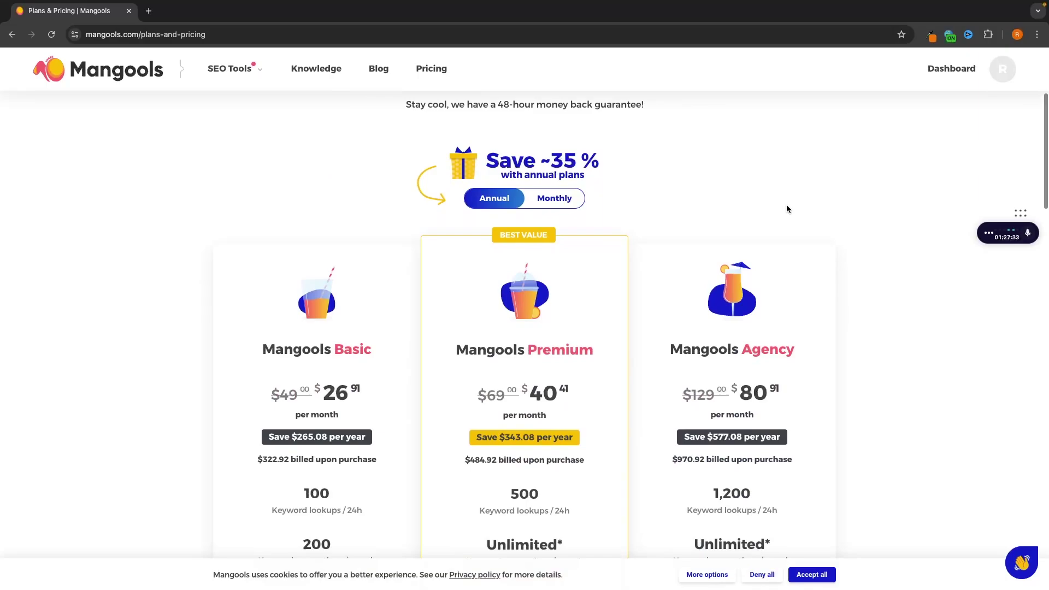
scroll(786, 209, up, 2)
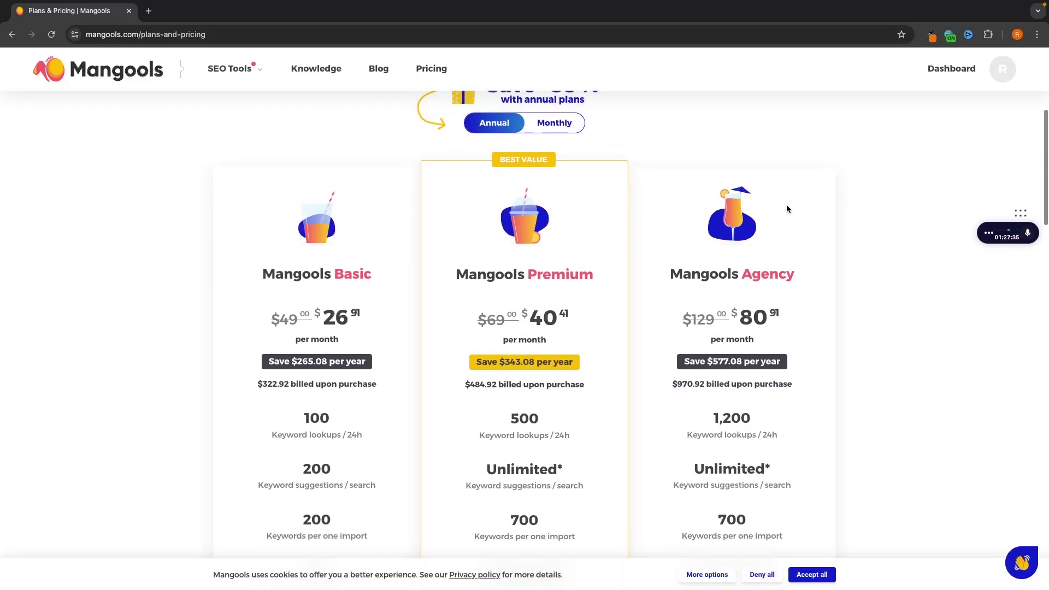
scroll(785, 209, down, 1)
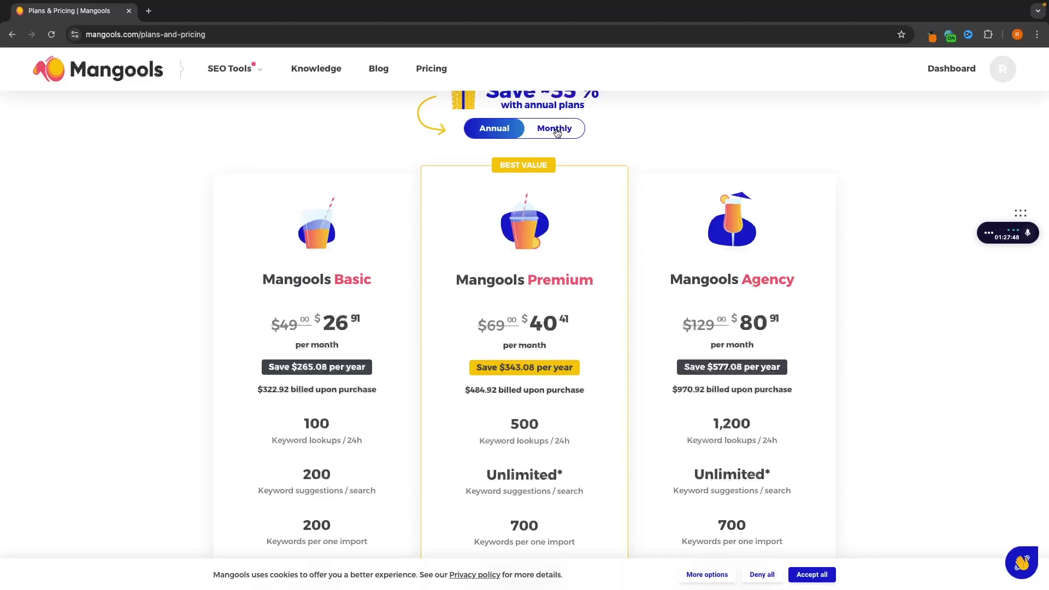
scroll(557, 133, up, 1)
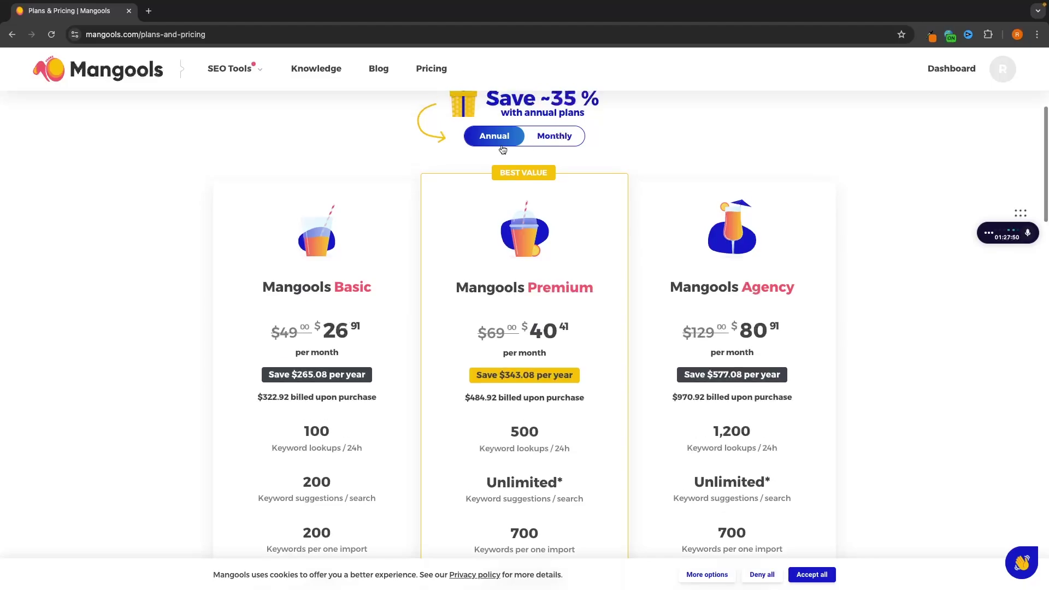
click(550, 143)
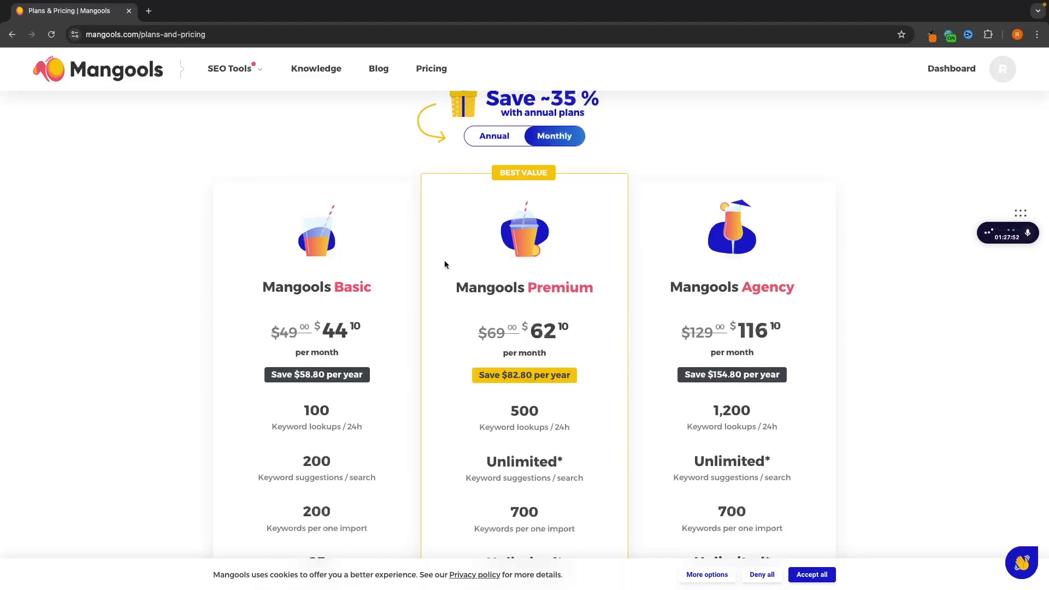
scroll(415, 284, down, 1)
click(493, 128)
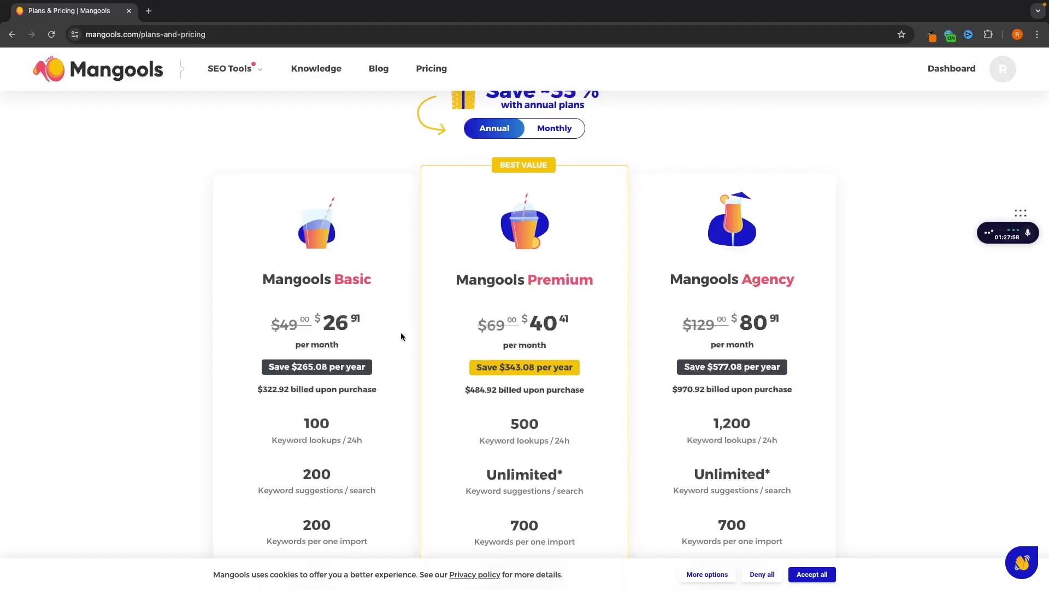
scroll(401, 336, down, 5)
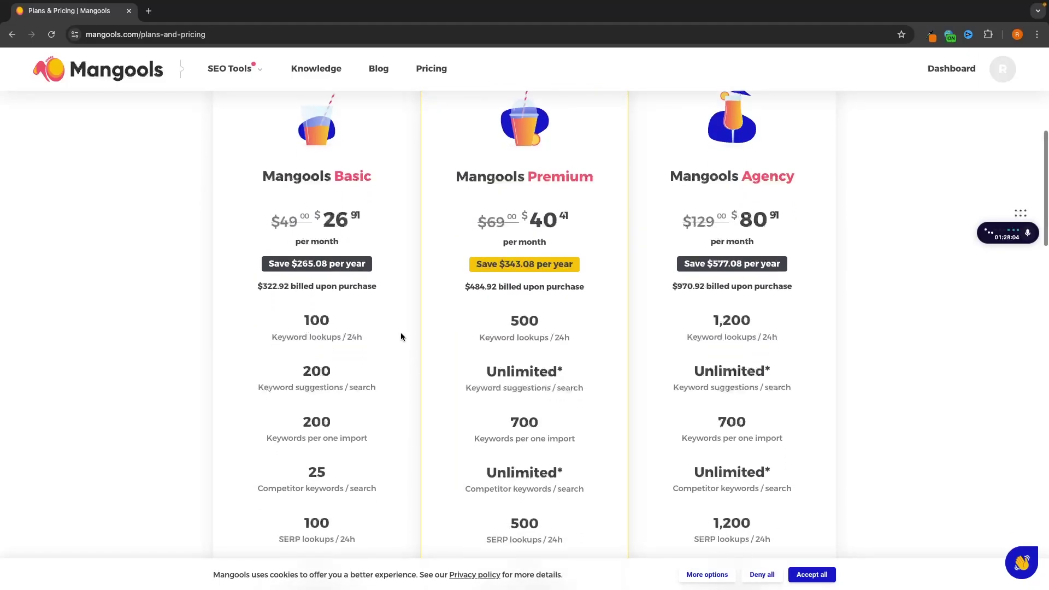
scroll(612, 212, up, 3)
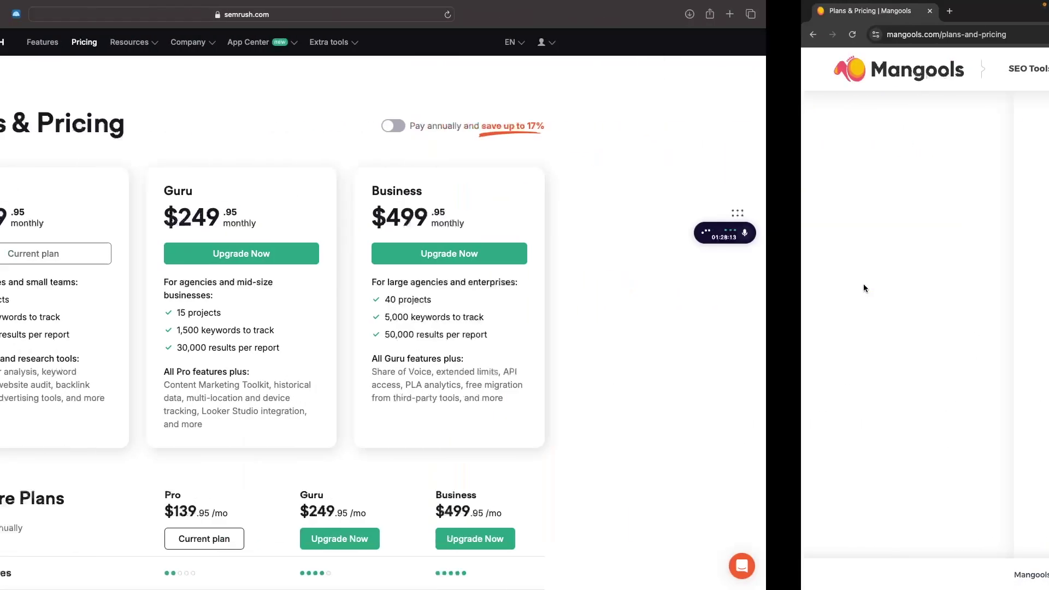
- Review the Semrush Pro and Guru plan features, then return to the Mangools pricing page
scroll(860, 287, down, 5)
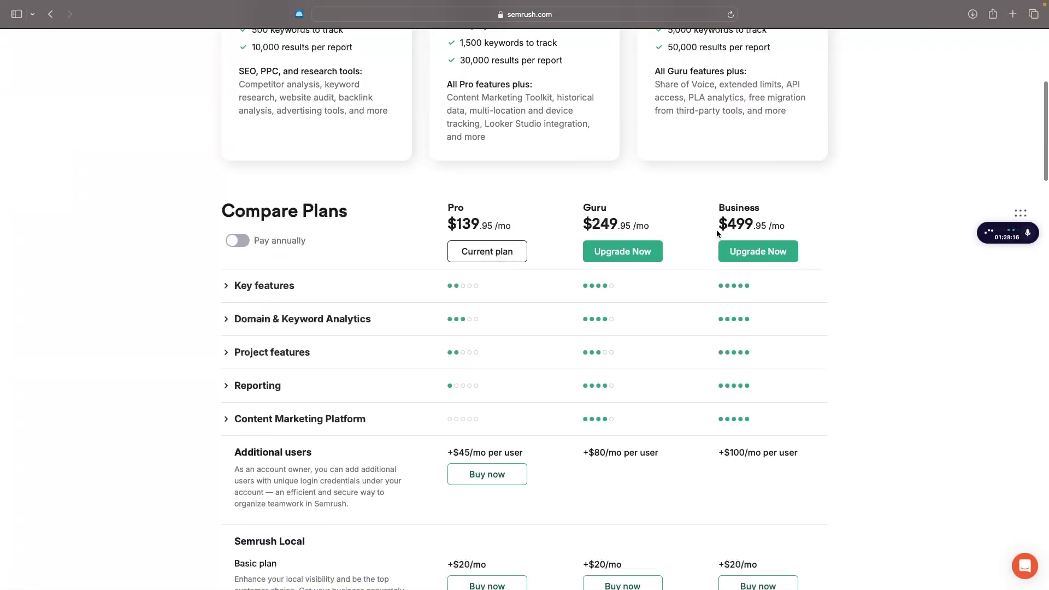
scroll(550, 445, up, 5)
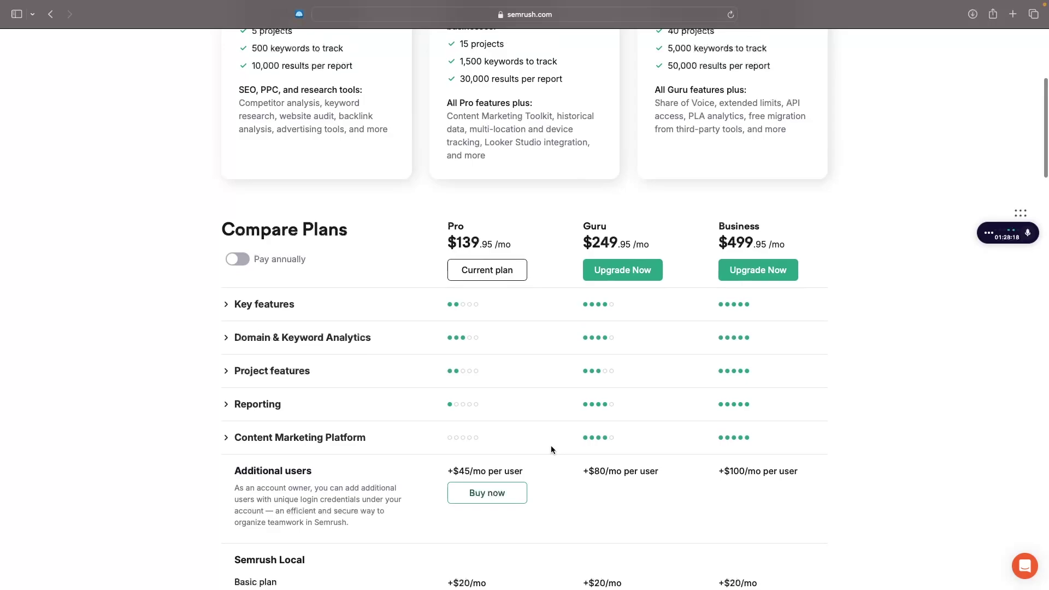
drag(240, 343, 407, 402)
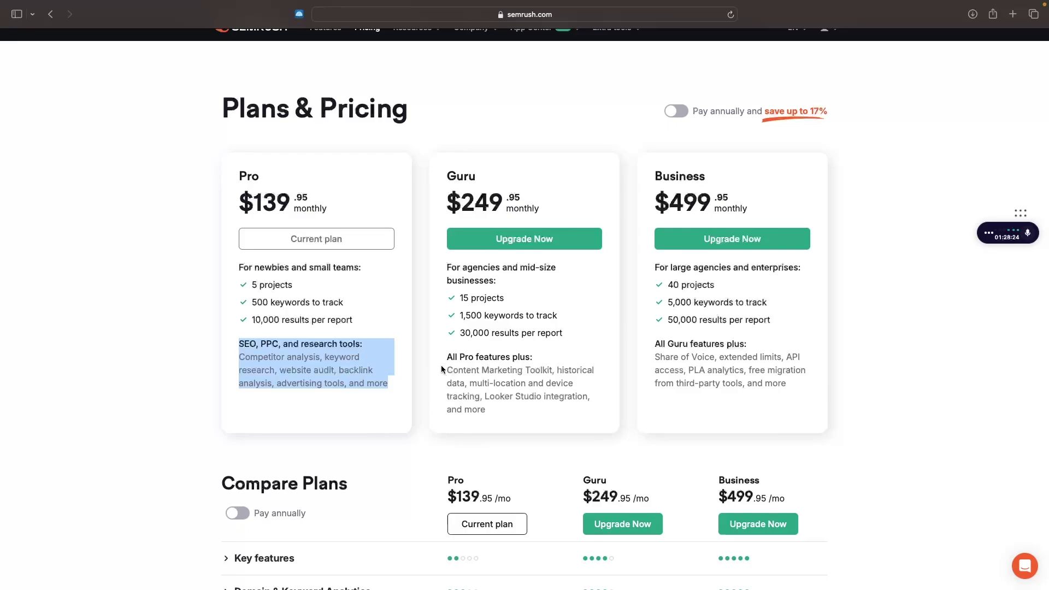
drag(441, 370, 557, 370)
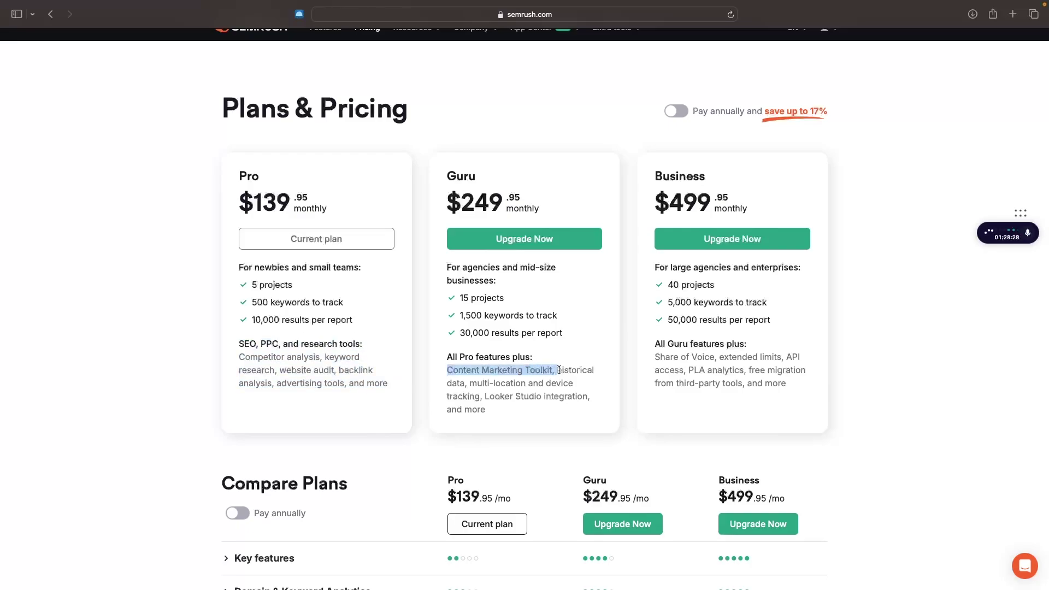
click(598, 376)
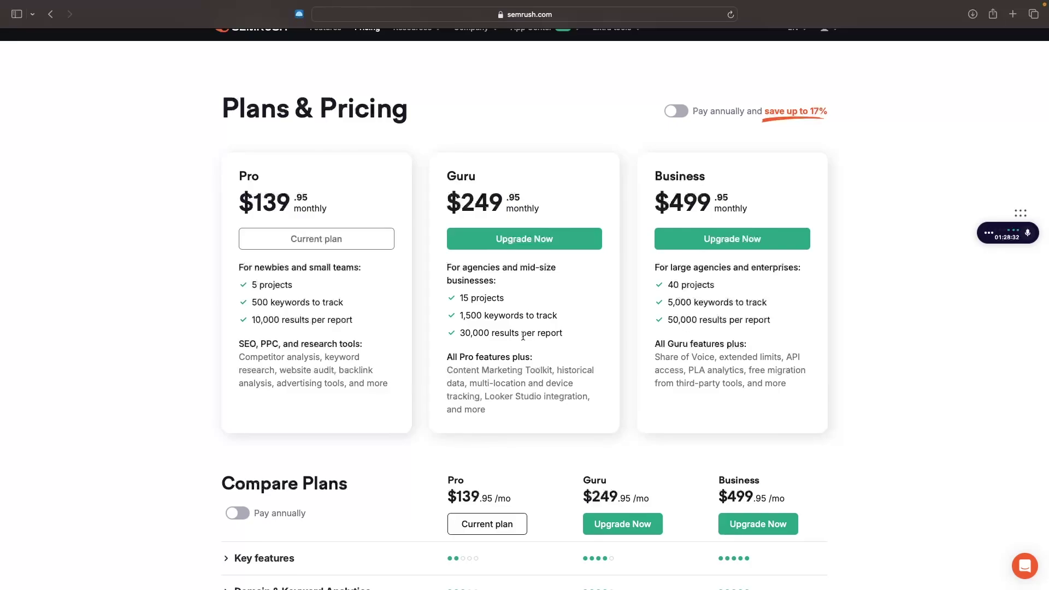
key(ctrl+Right)
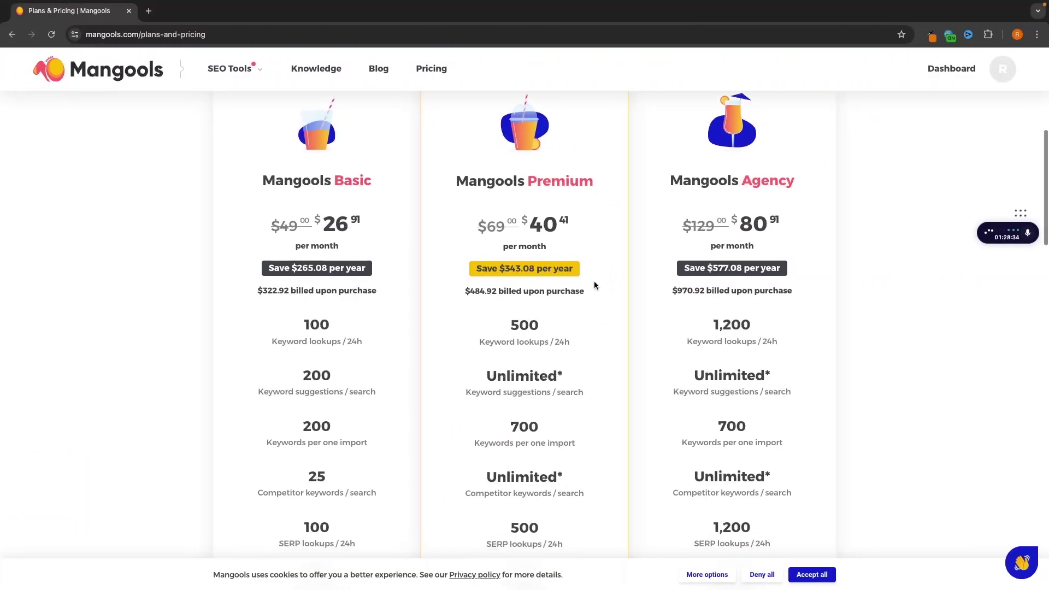
- Review the Mangools limits of 100, 500 and 1,200 daily keyword lookups, then return to Semrush
scroll(595, 284, down, 6)
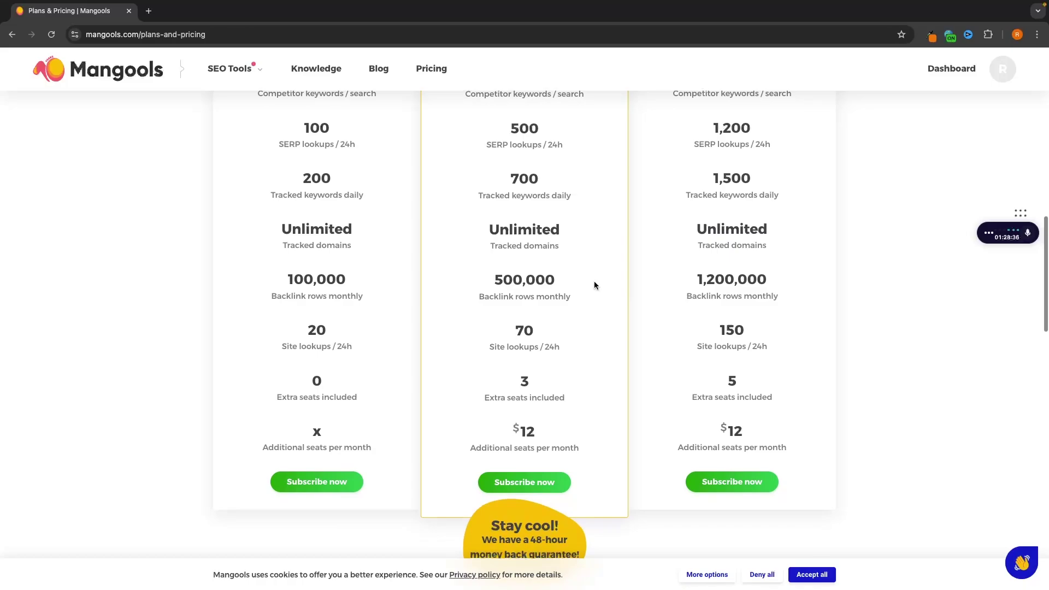
scroll(594, 285, up, 3)
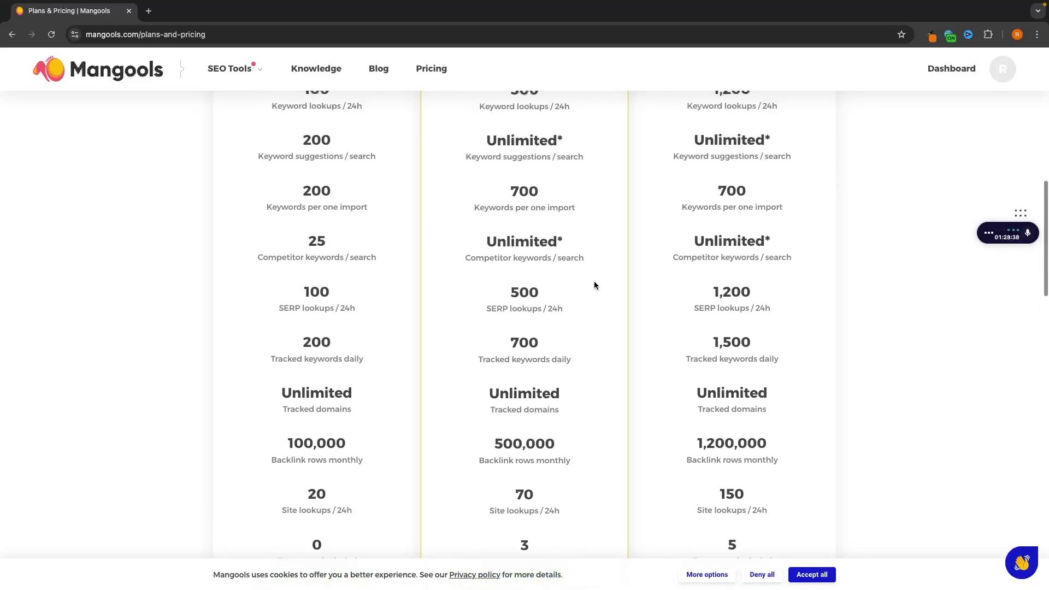
scroll(595, 285, up, 2)
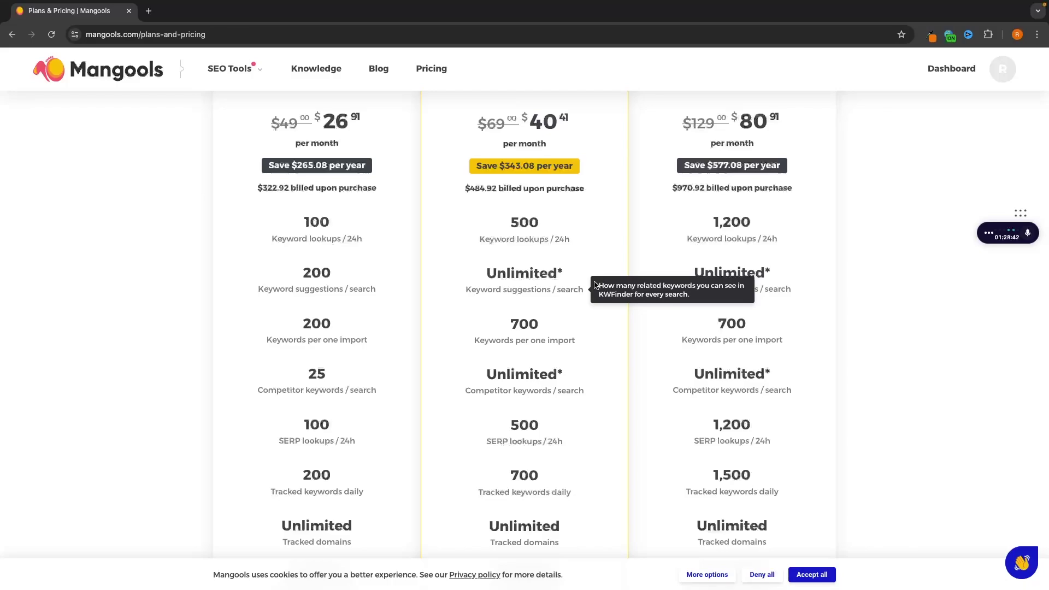
scroll(595, 284, up, 2)
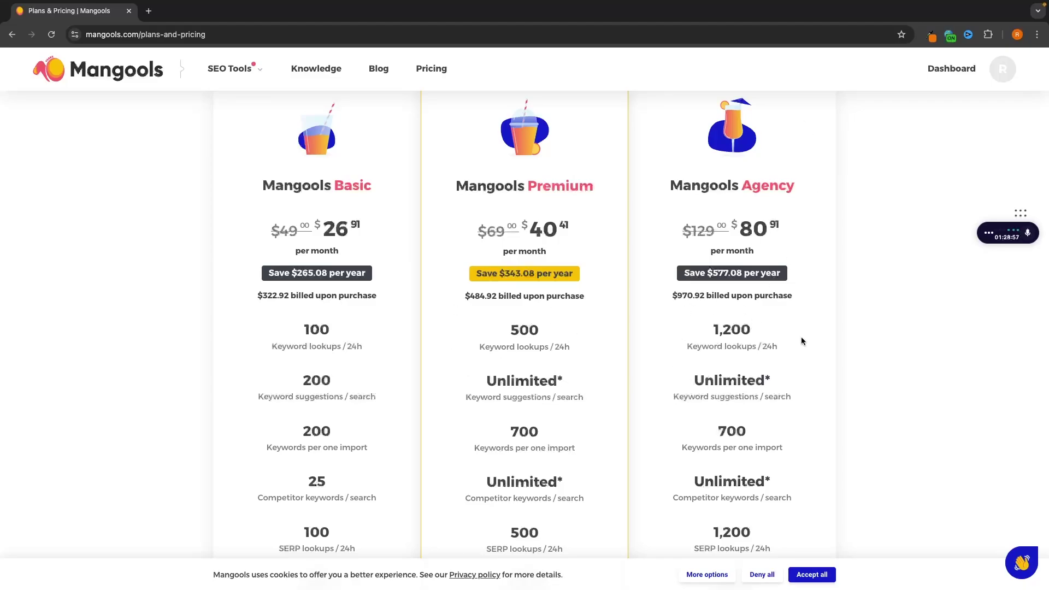
mouse_move(757, 345)
scroll(757, 346, down, 1)
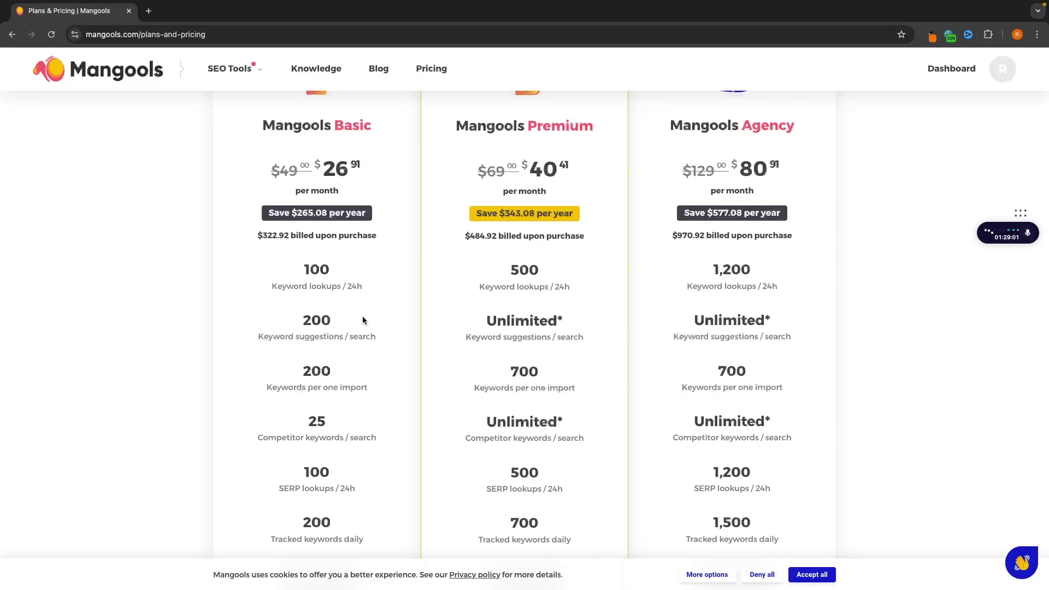
scroll(365, 320, up, 1)
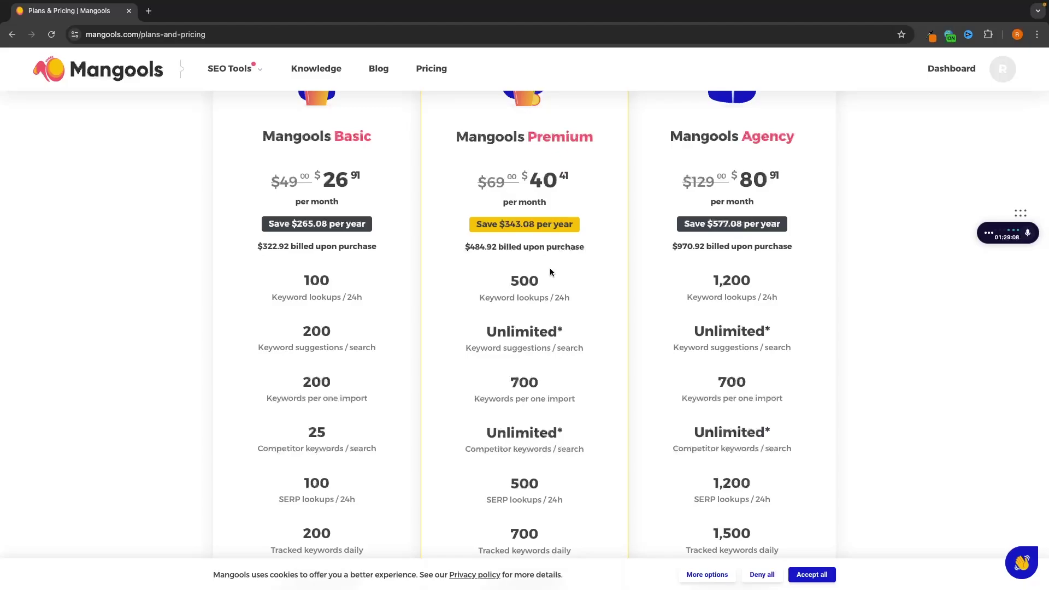
mouse_move(765, 302)
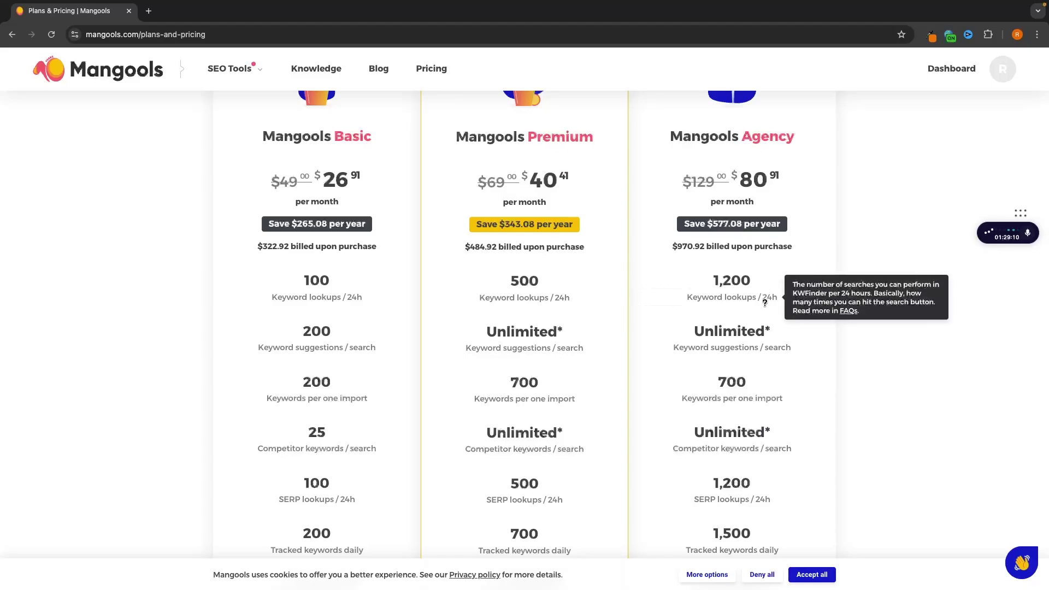
scroll(765, 302, up, 3)
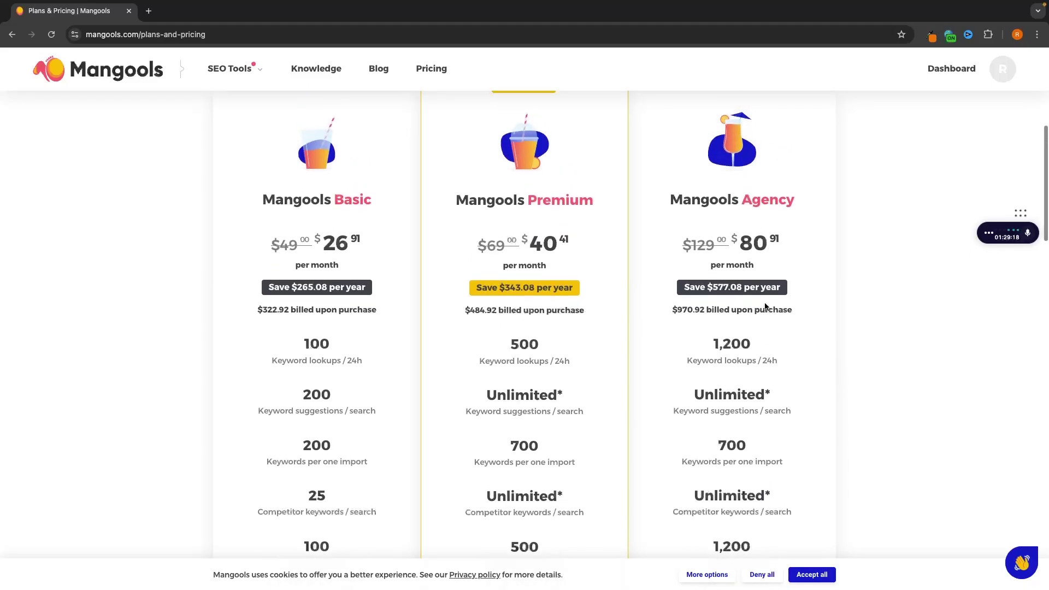
key(super+Tab)
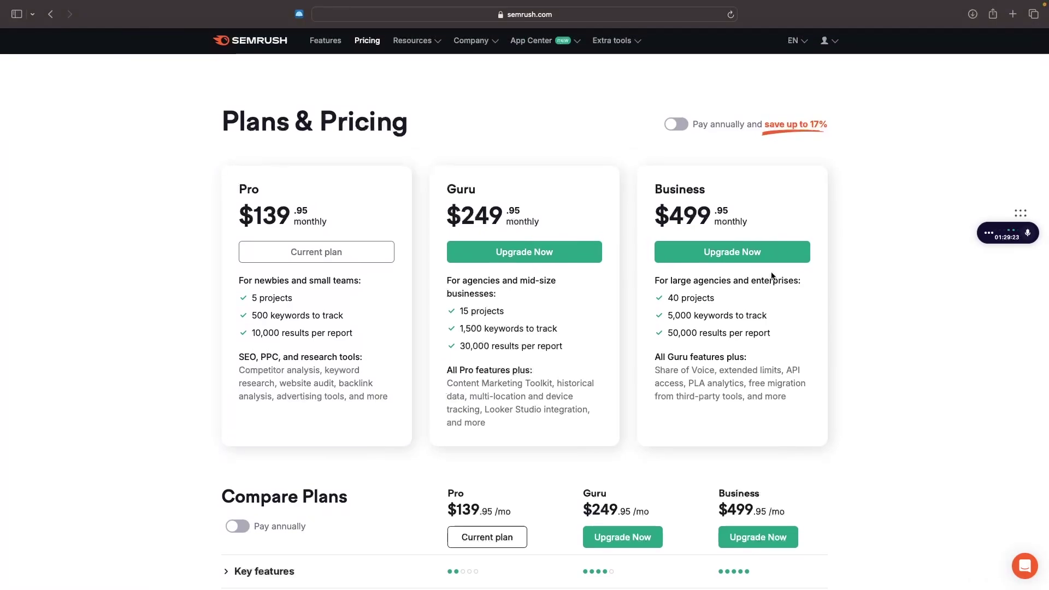
scroll(773, 276, down, 1)
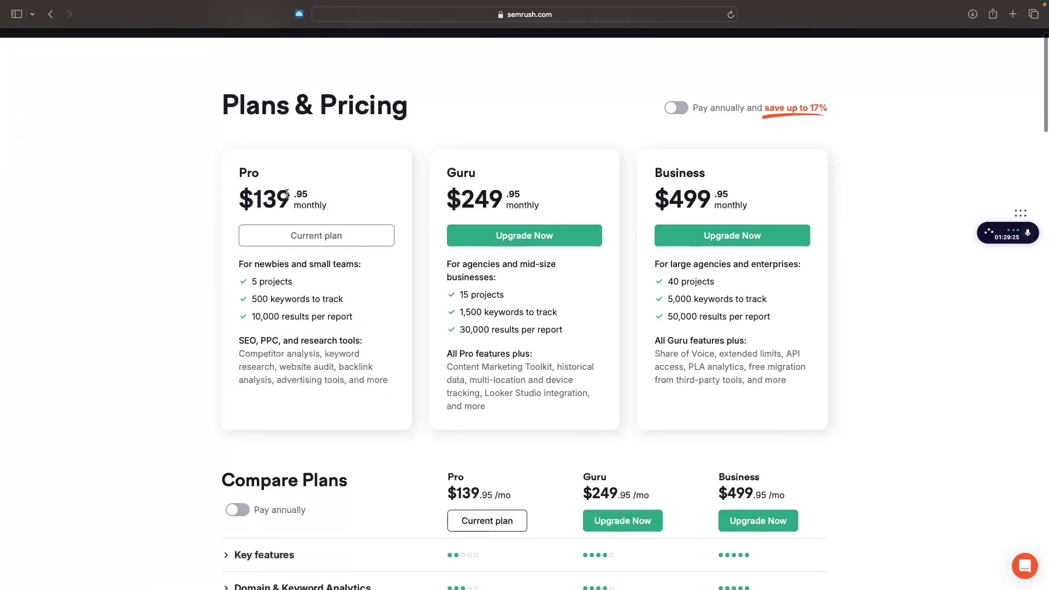
drag(447, 367, 553, 368)
click(559, 365)
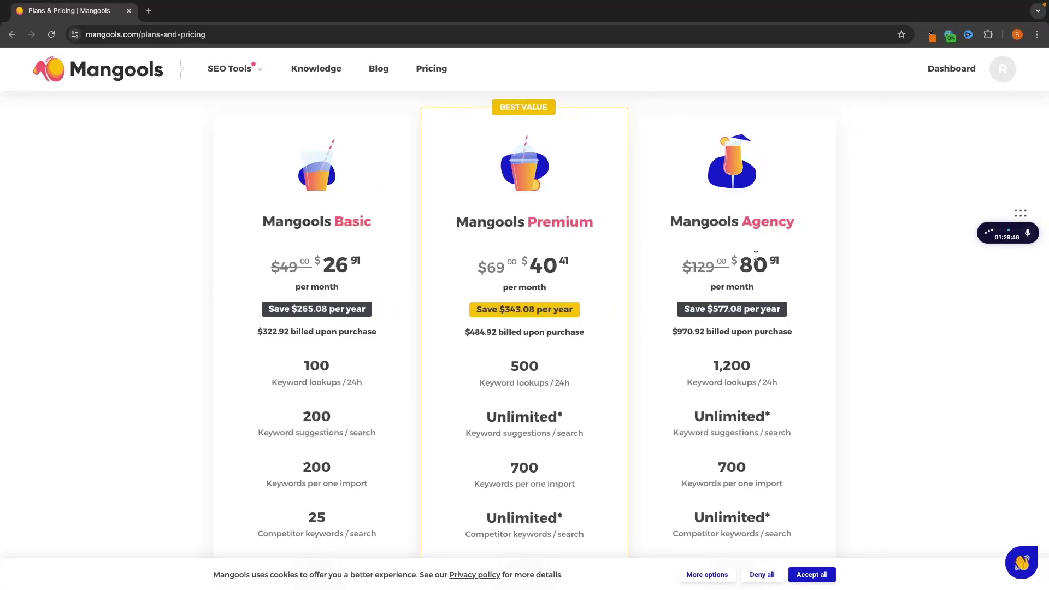
scroll(755, 255, down, 2)
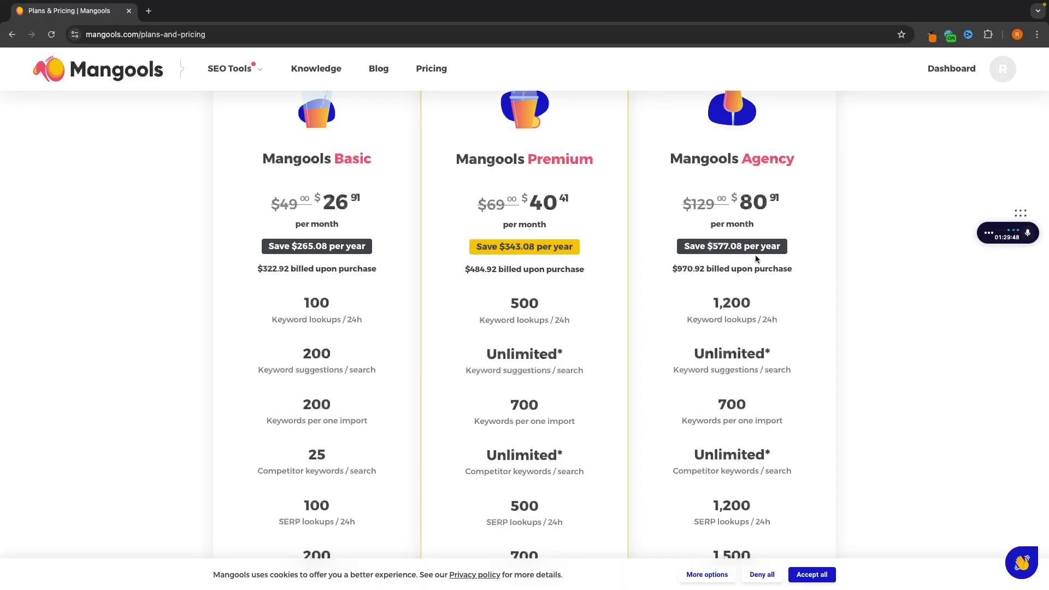
- Return to the top of the Mangools pricing page and show the SEO Tools menu
scroll(755, 255, up, 1)
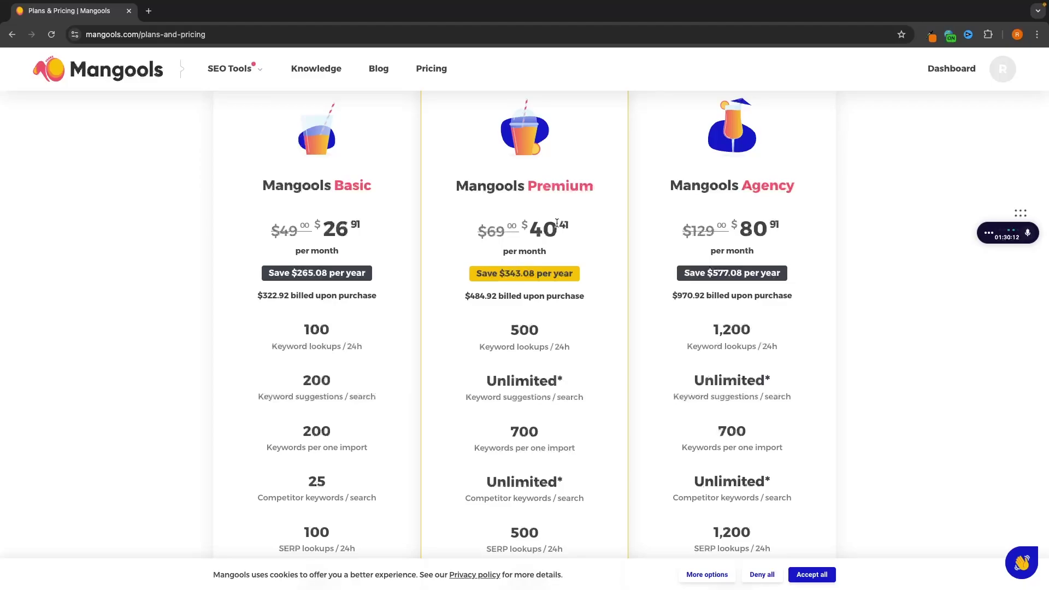
scroll(557, 223, up, 5)
mouse_move(247, 81)
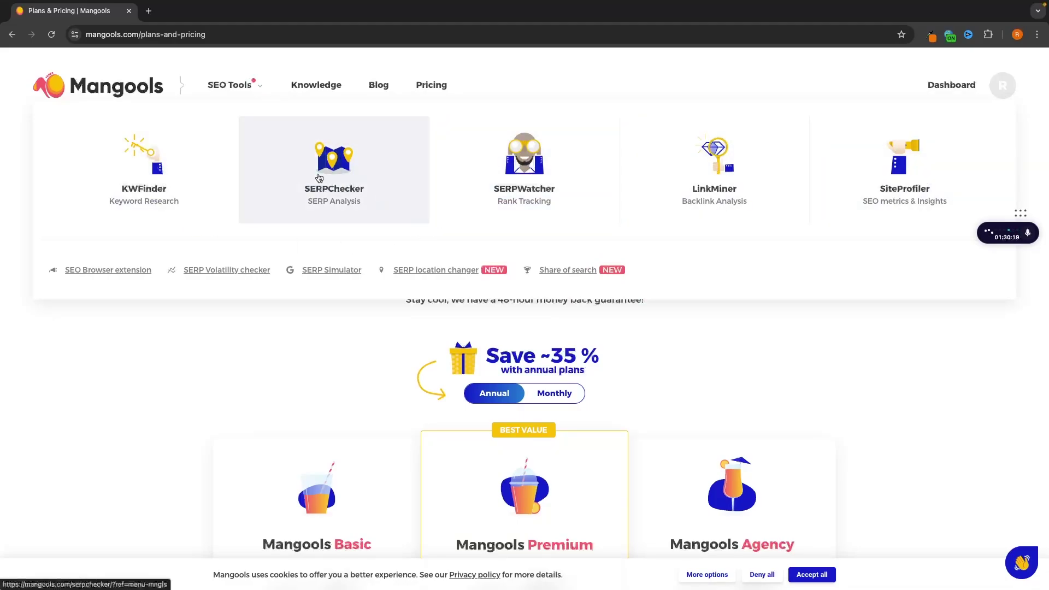
- Search KWFinder for 'farming' with location United States and language English
click(165, 180)
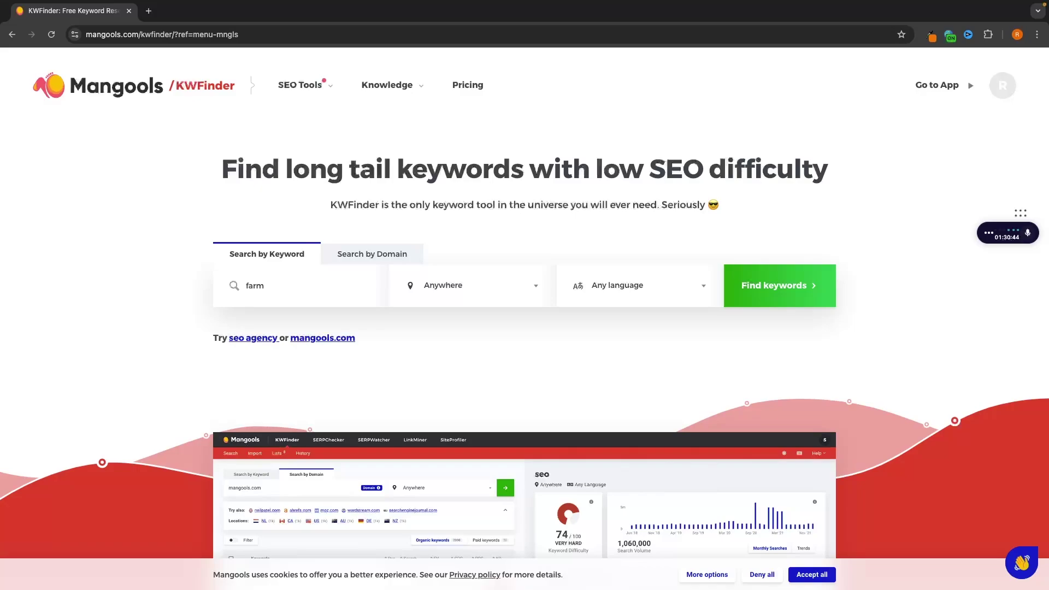
text(ng)
click(468, 287)
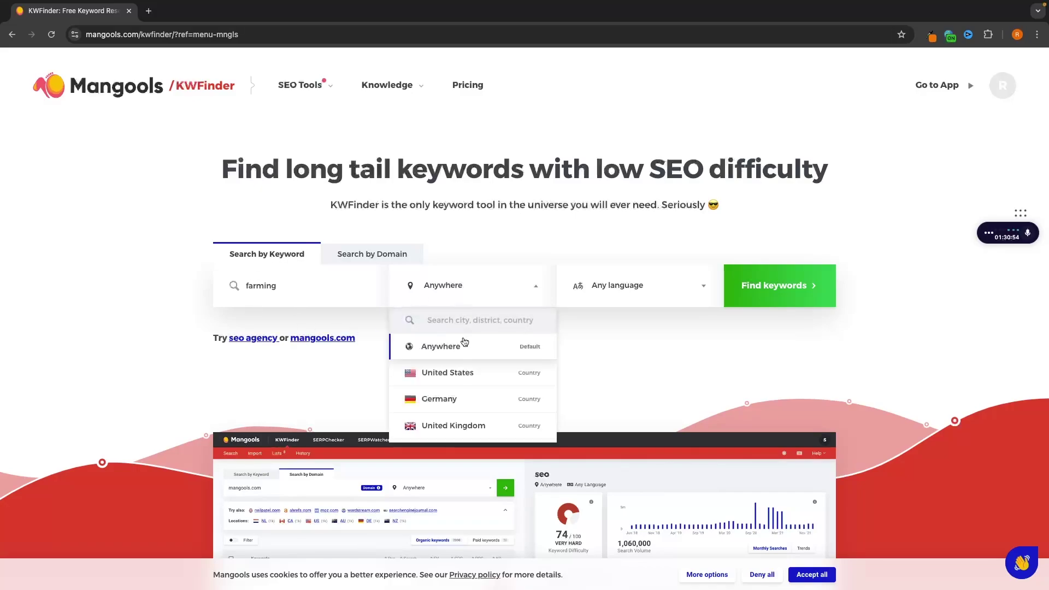
click(437, 370)
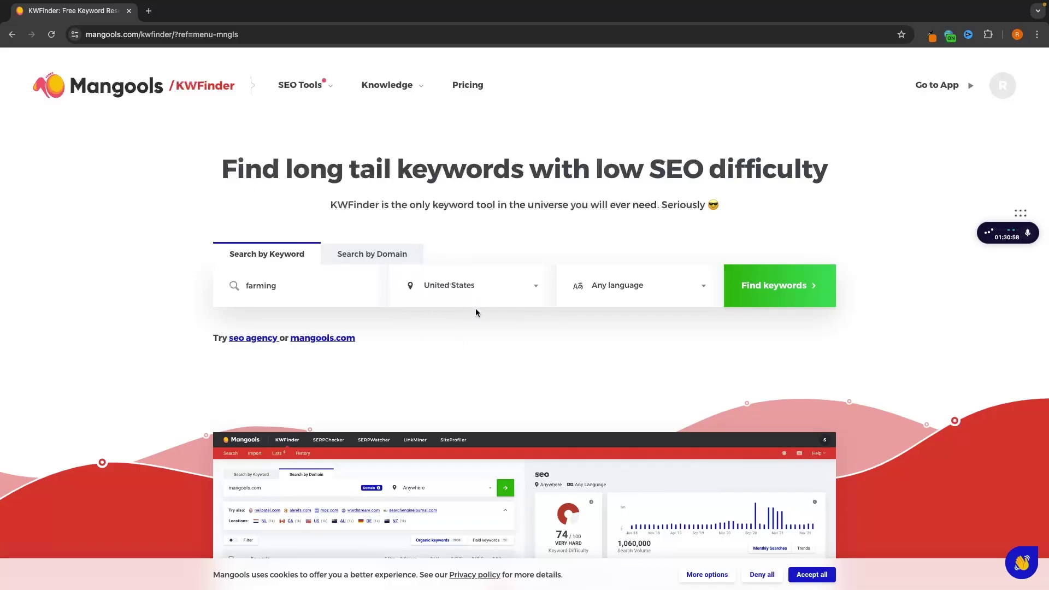
click(629, 293)
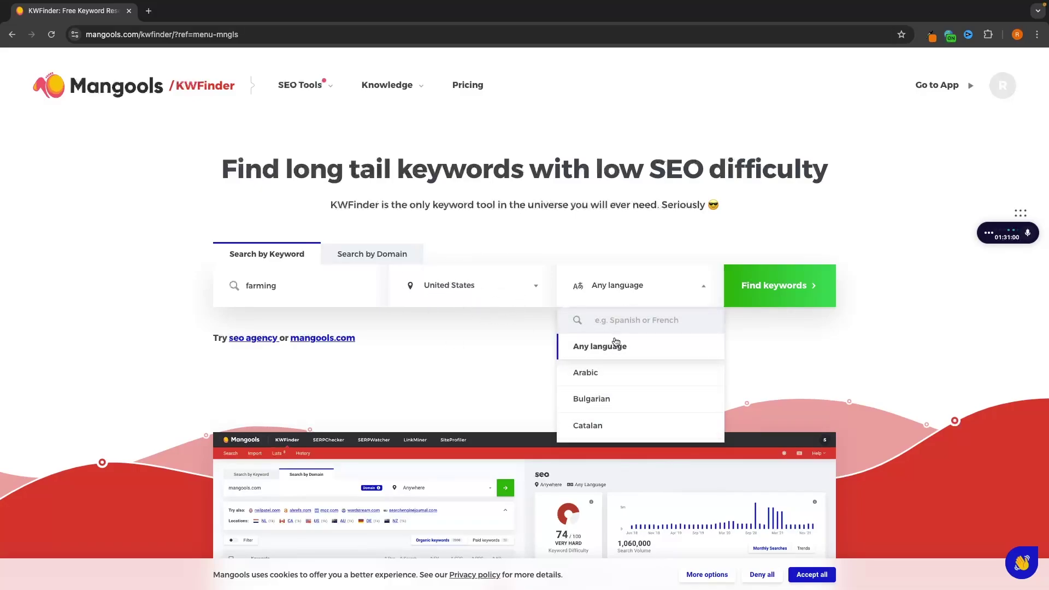
text(en)
click(592, 351)
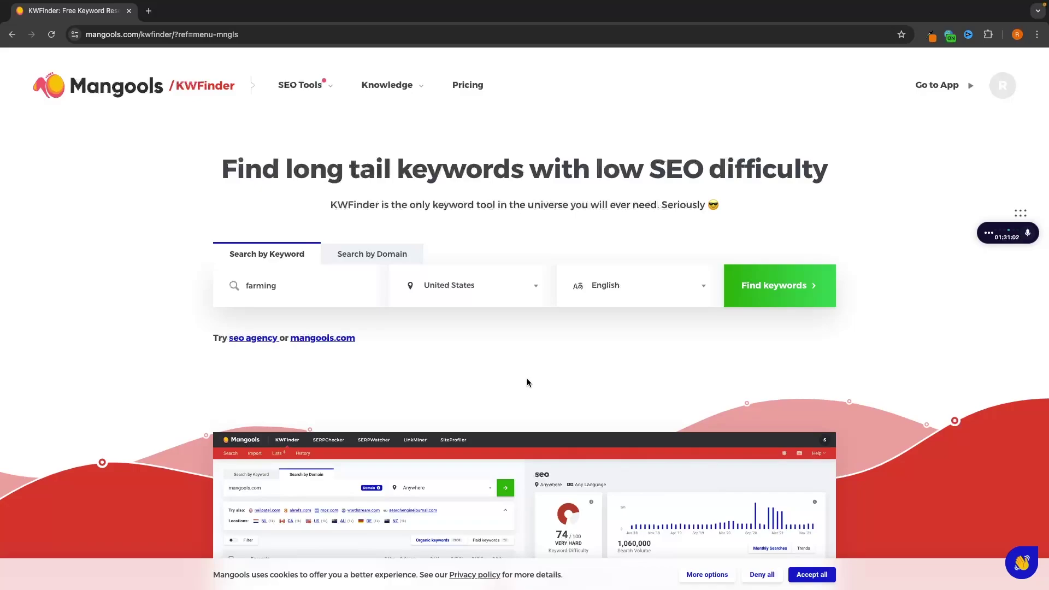
click(776, 288)
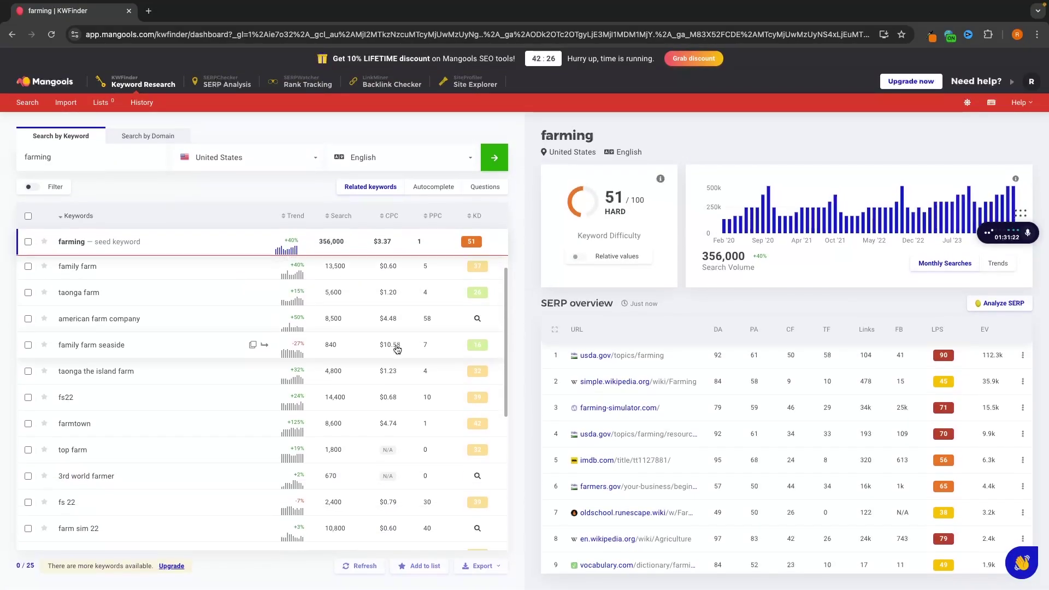
- Scroll through the related keywords for 'farming', noting the more-keywords message at the bottom
scroll(397, 350, up, 3)
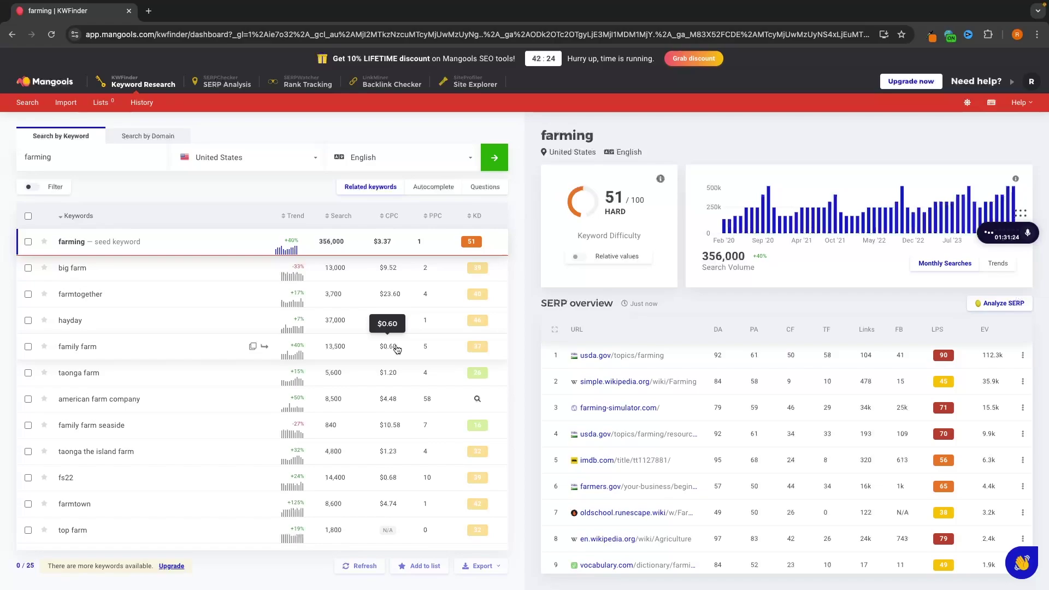
scroll(397, 350, down, 10)
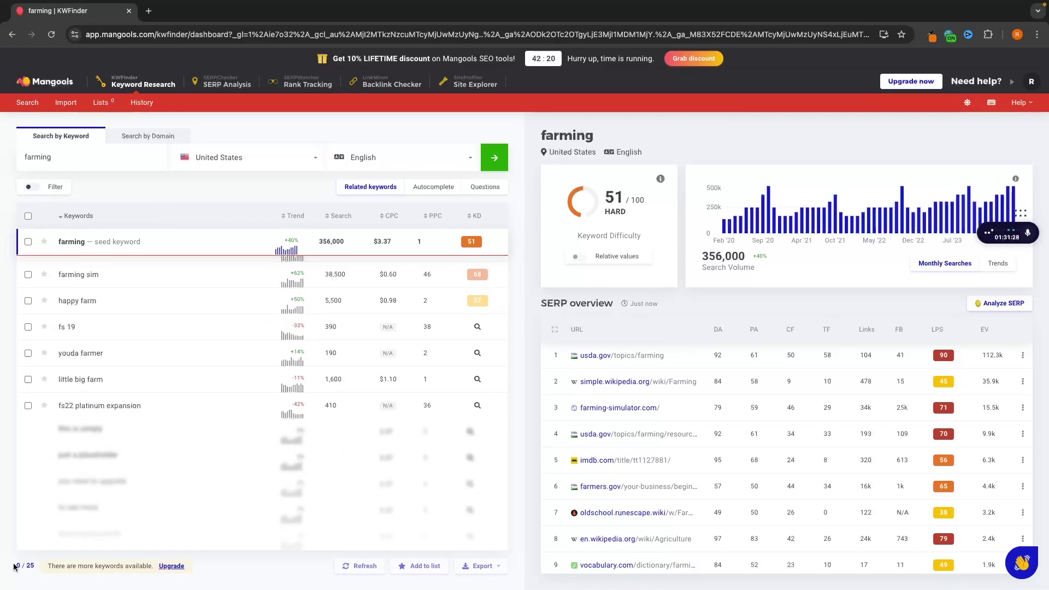
drag(14, 567, 87, 566)
click(215, 570)
scroll(355, 413, up, 5)
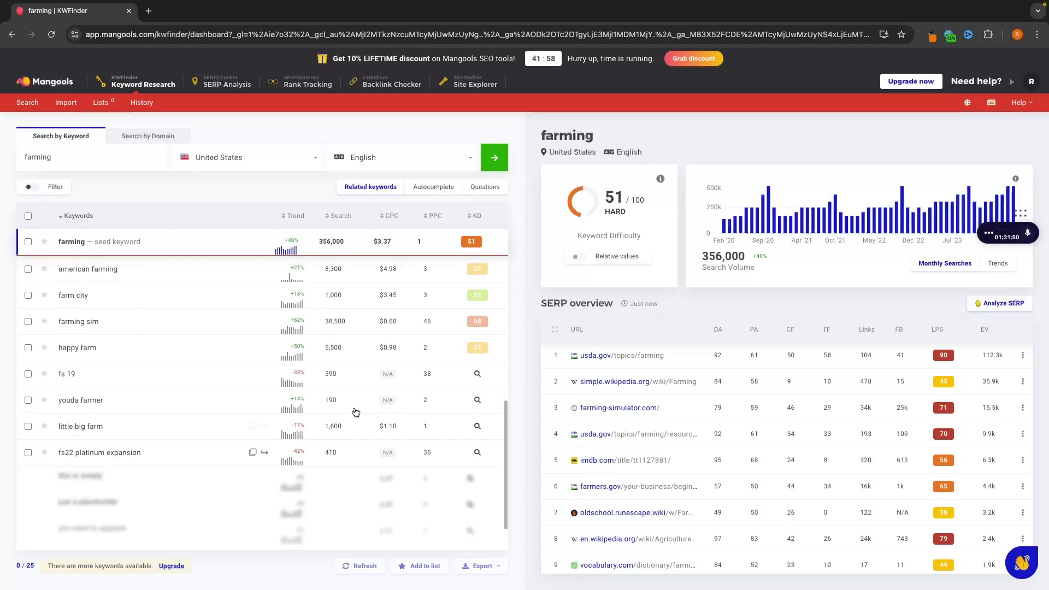
scroll(356, 412, up, 4)
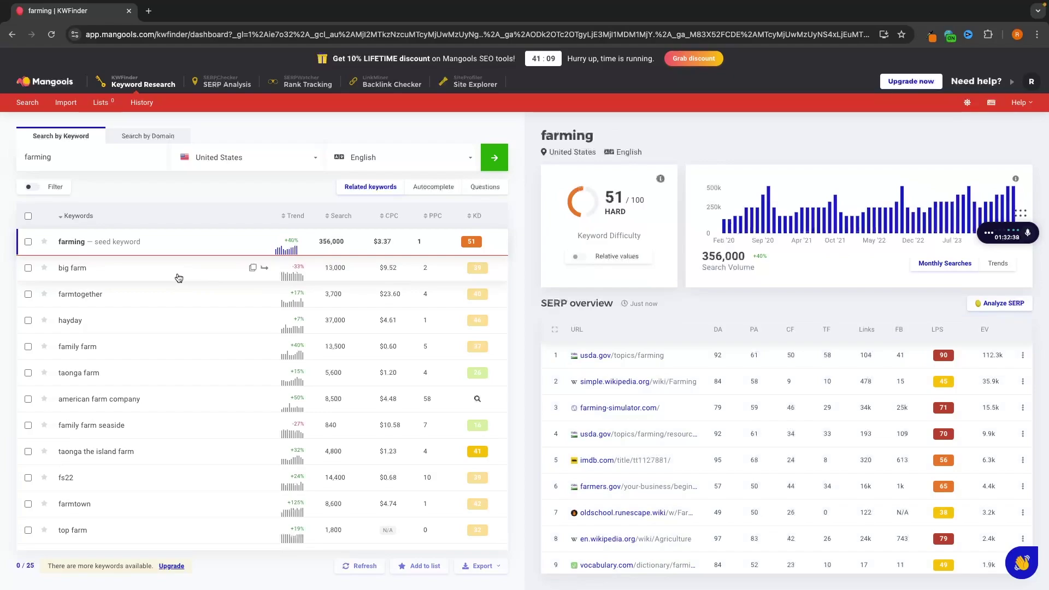
- Show the 'big farm' keyword details (difficulty 39, 13,000 searches) and scroll its SERP overview
click(72, 268)
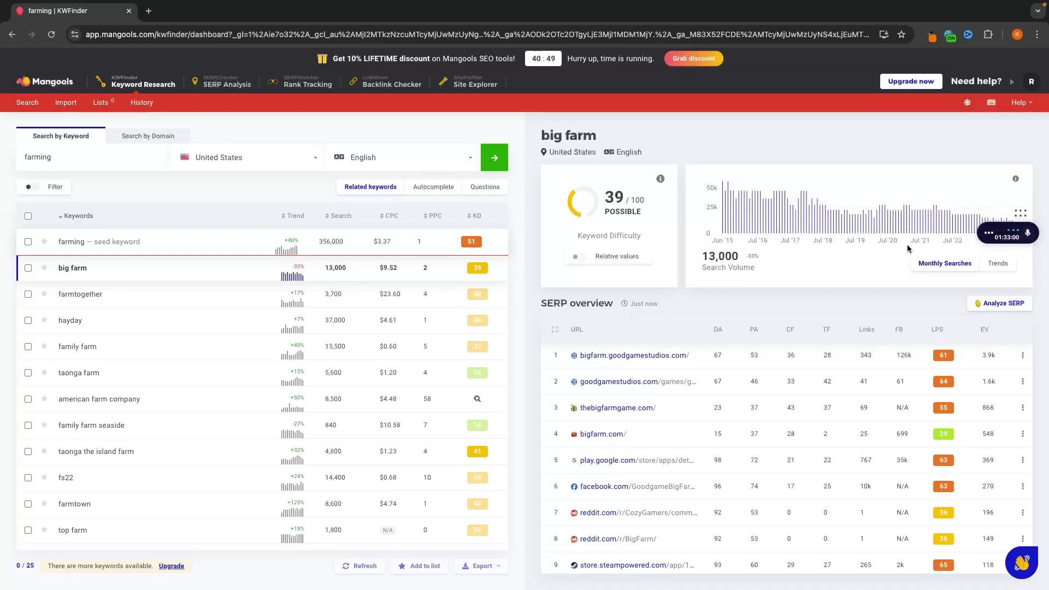
scroll(841, 372, down, 1)
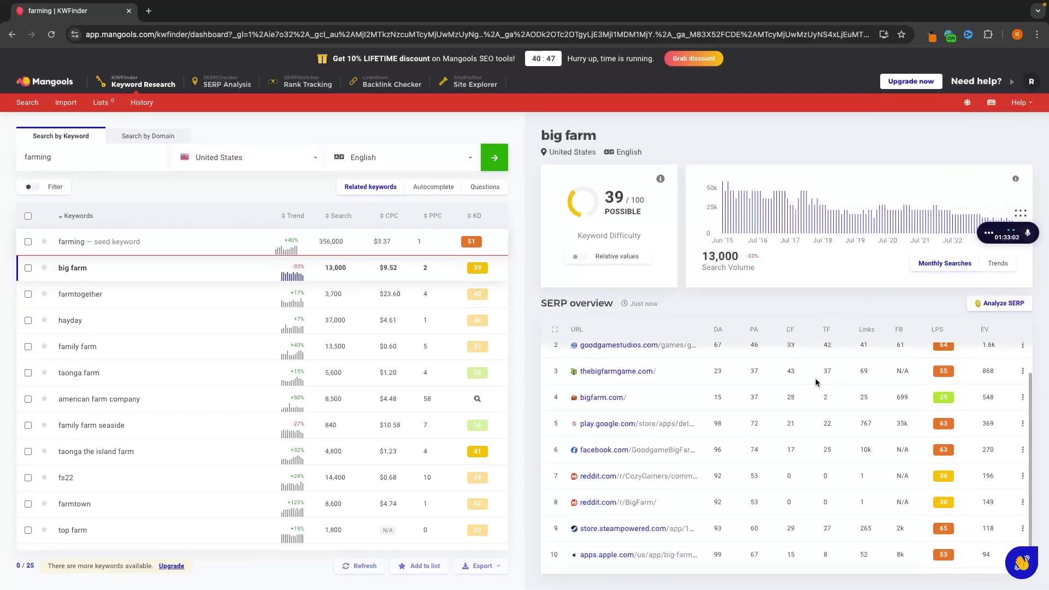
scroll(855, 386, up, 1)
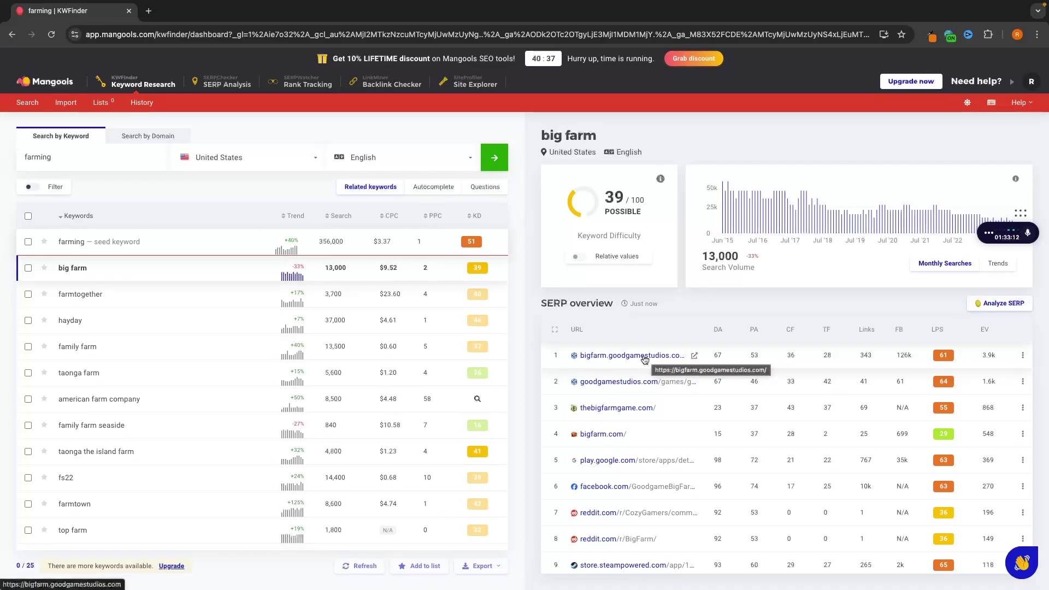
scroll(641, 401, down, 1)
scroll(640, 401, down, 1)
scroll(641, 401, up, 1)
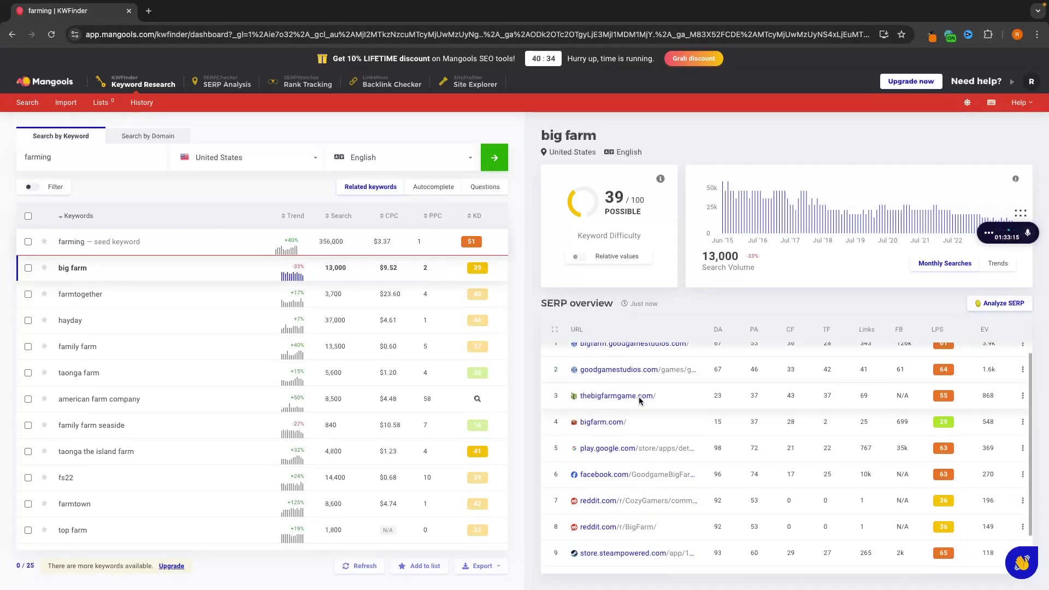
scroll(641, 401, down, 1)
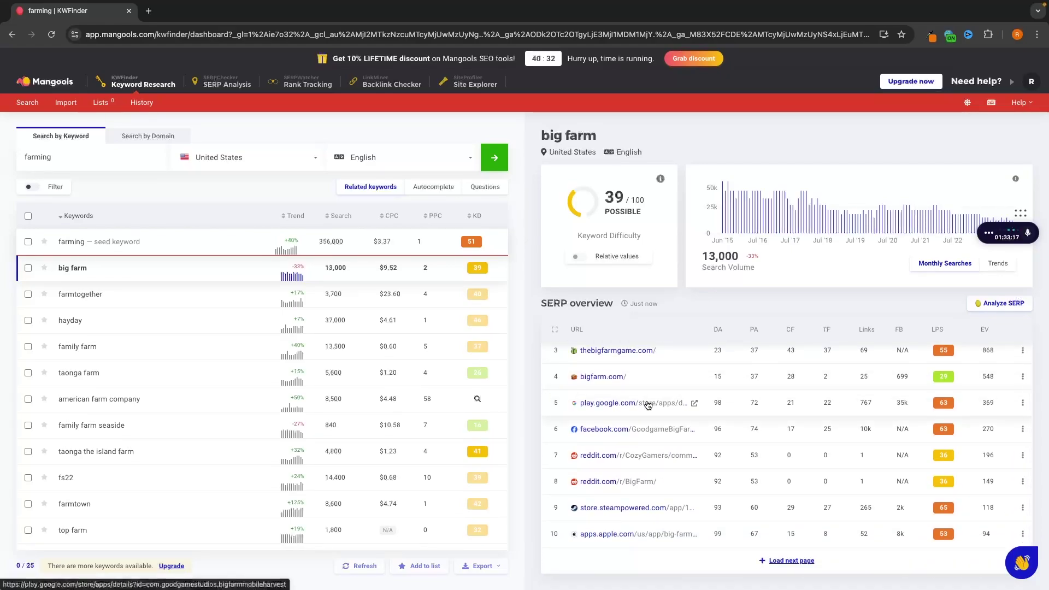
scroll(648, 405, up, 2)
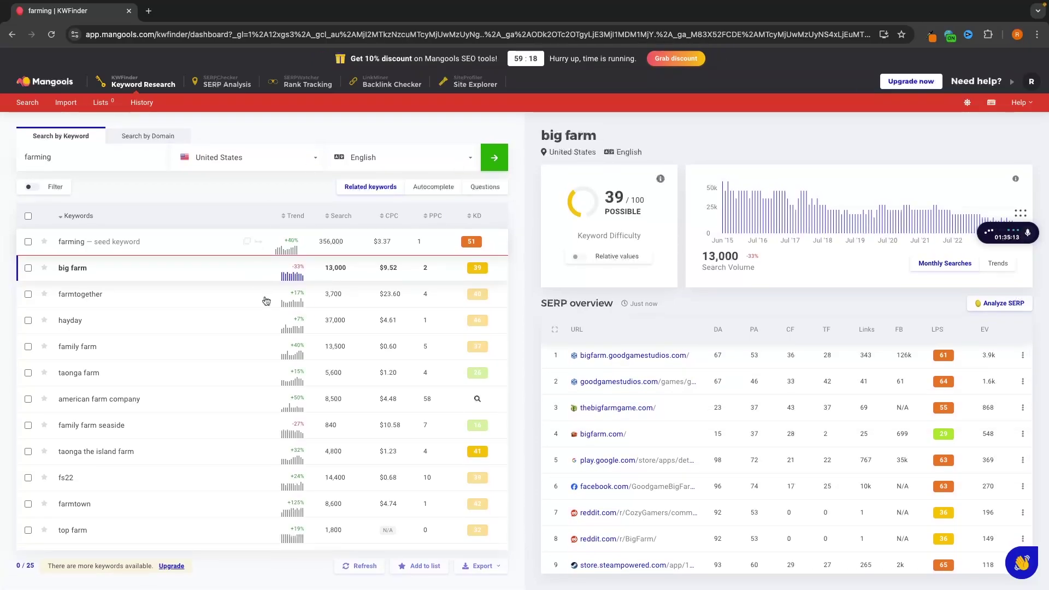
- Search by domain for 'apple.com' and scroll its 864 ranking keywords
click(173, 138)
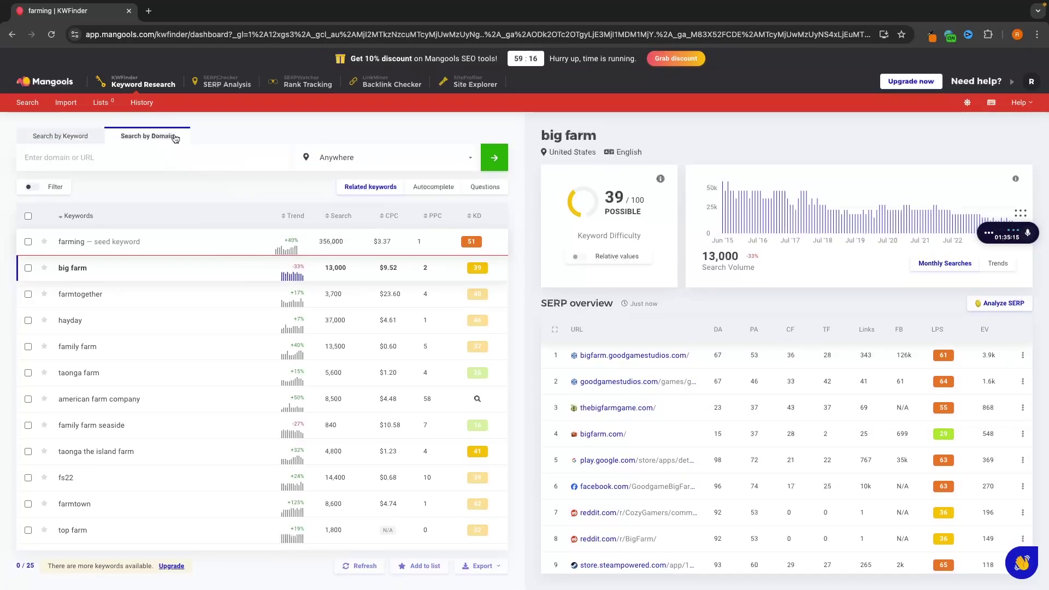
text(apple.com)
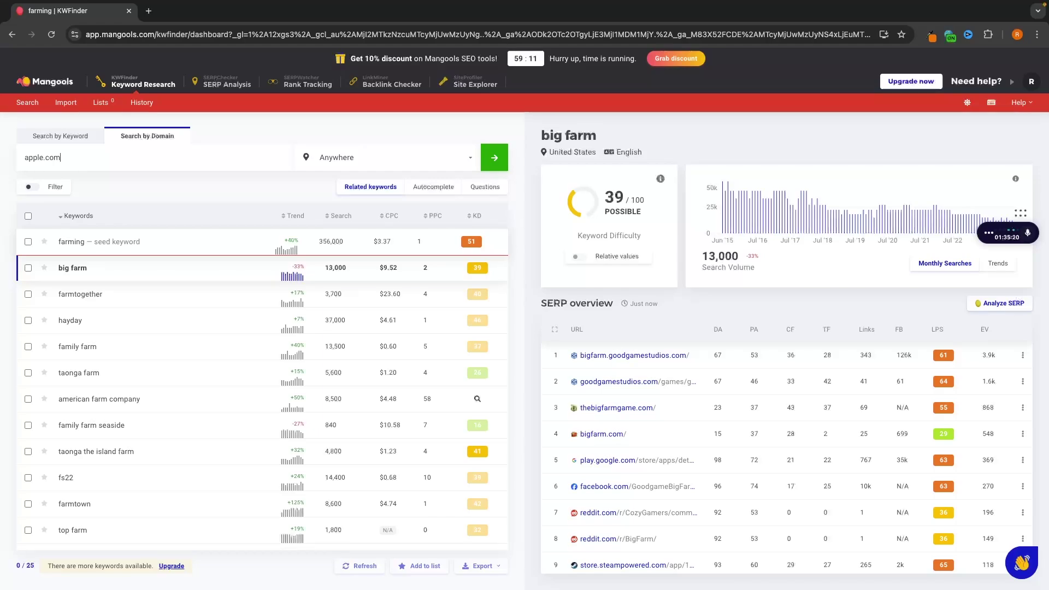
click(490, 155)
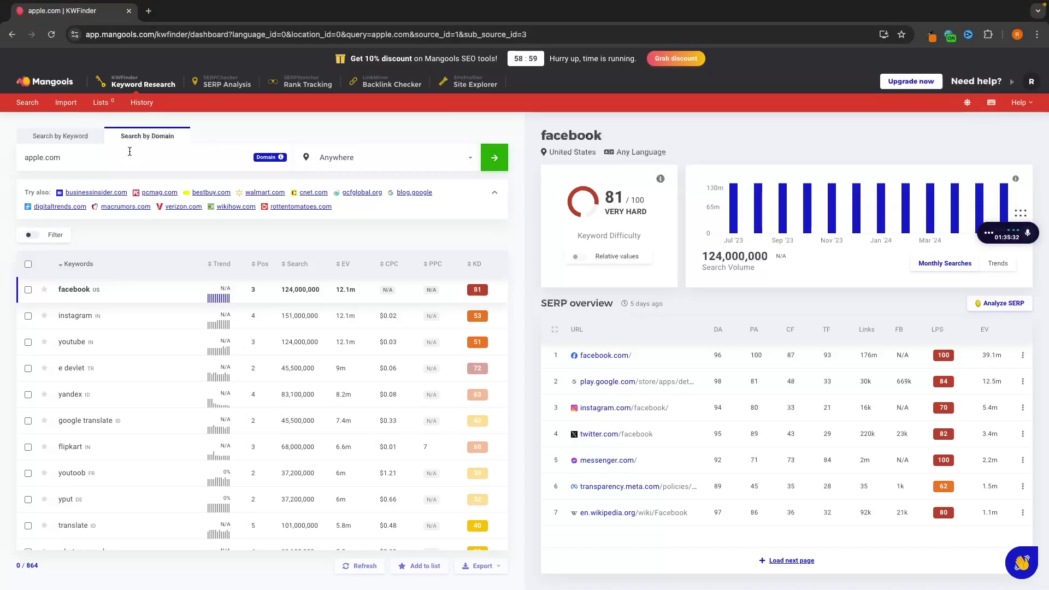
scroll(257, 306, down, 5)
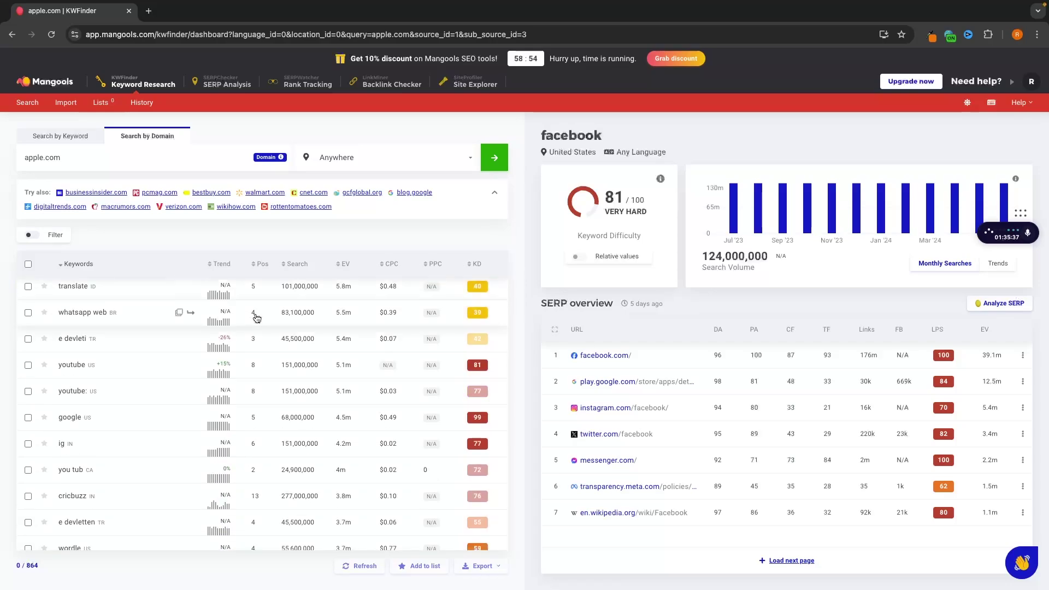
scroll(257, 316, up, 5)
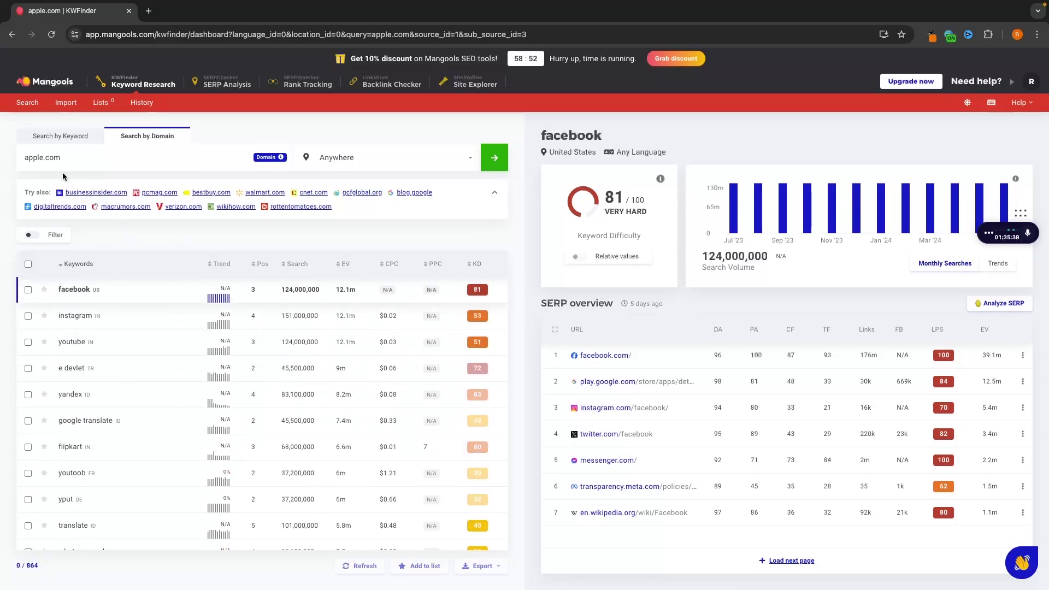